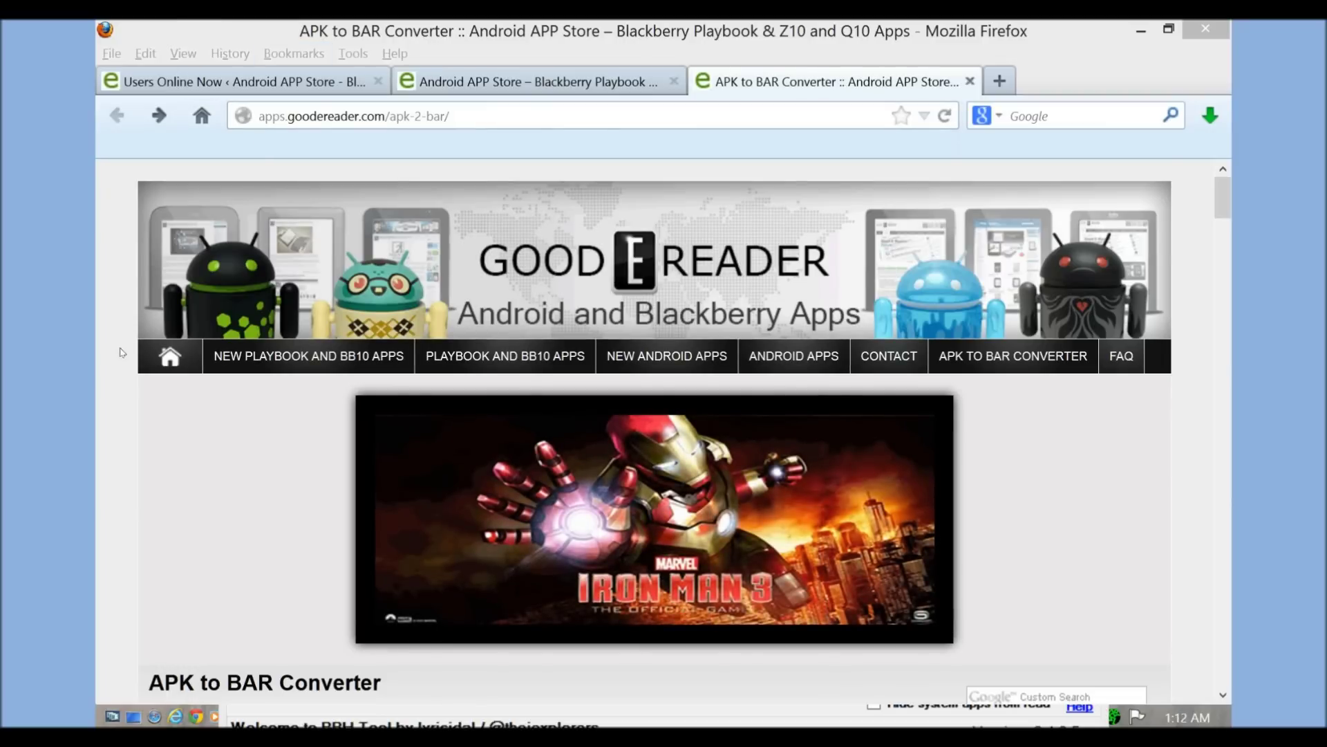
Step: Bring the APK to BAR Converter page forward and scroll down toward the Upload button
click(124, 310)
scroll(123, 310, down, 5)
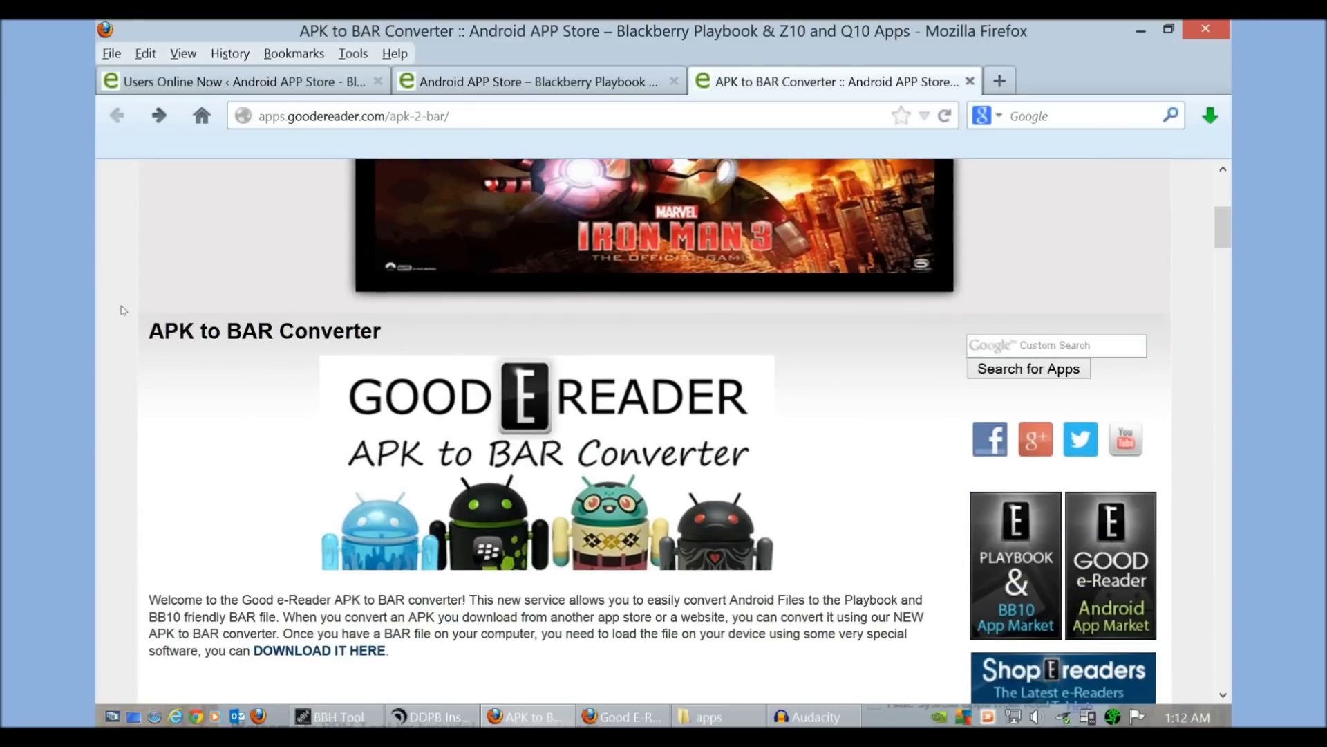
scroll(123, 309, down, 5)
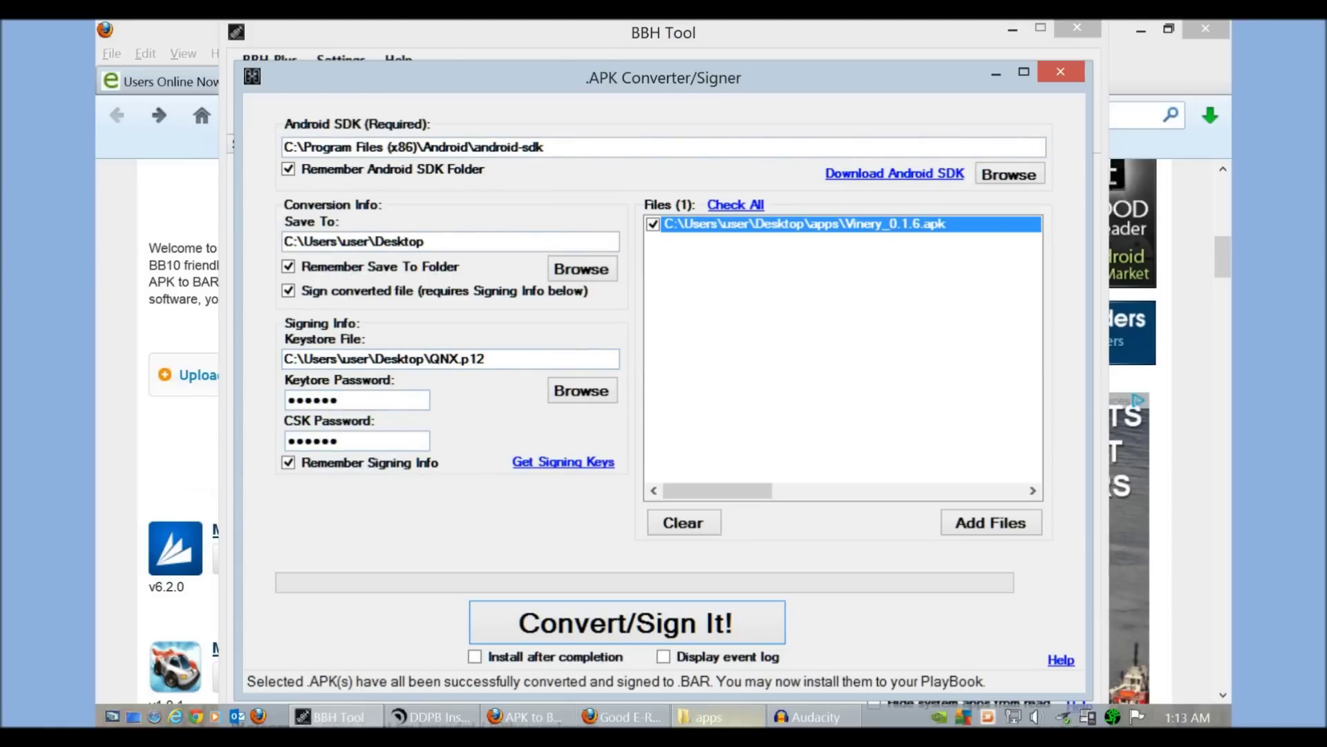
Step: Switch from BBH Tool back to the Firefox 'APK to BAR' converter page via the taskbar
mouse_move(813, 717)
mouse_move(524, 717)
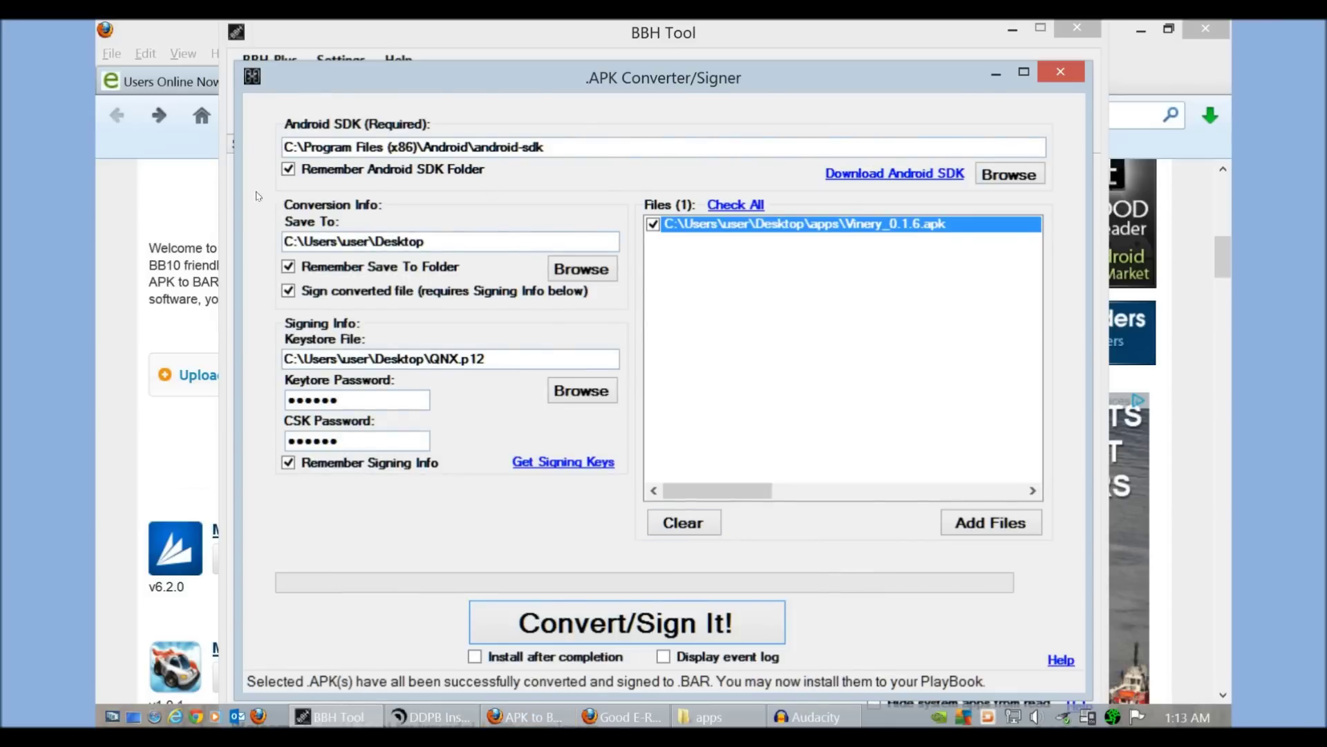
click(524, 717)
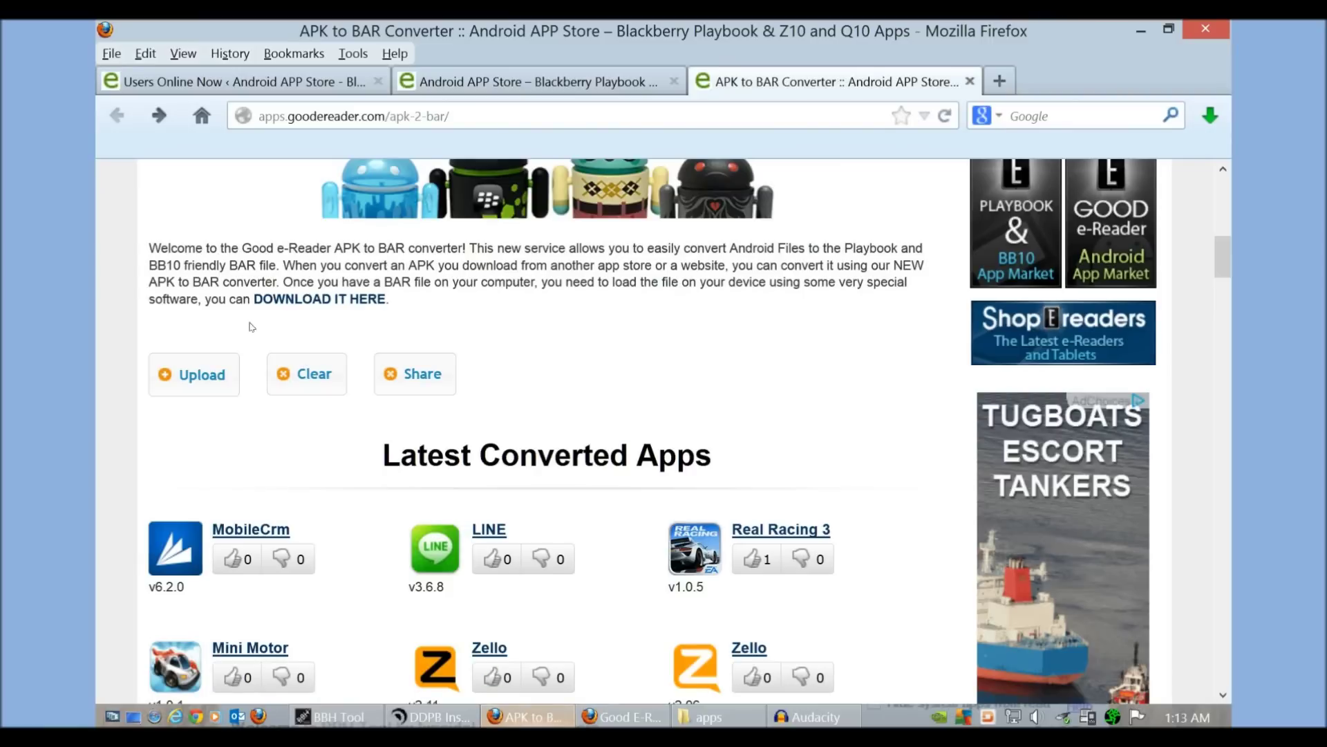
Step: Open the Upload file picker and scroll the Desktop listing down to Vine Tube_1.4.apk
scroll(654, 428, up, 3)
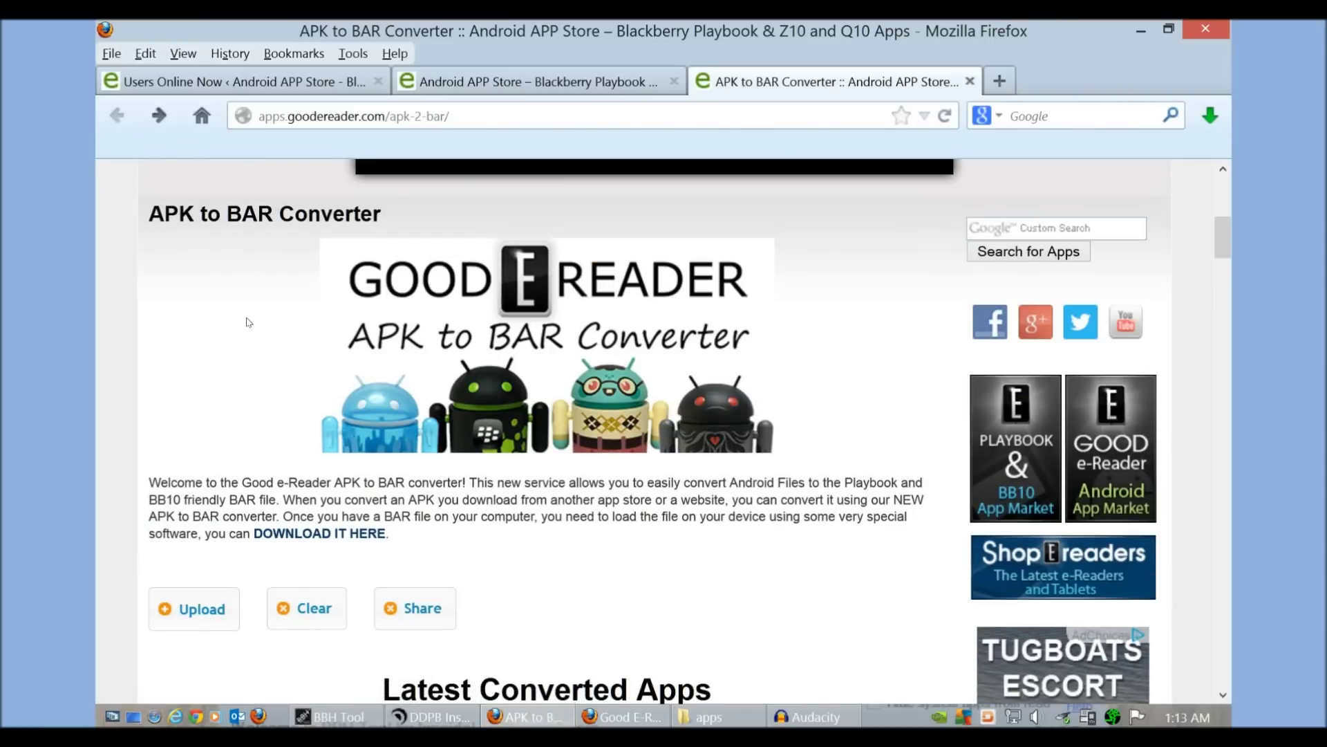
scroll(249, 322, down, 5)
scroll(158, 289, up, 3)
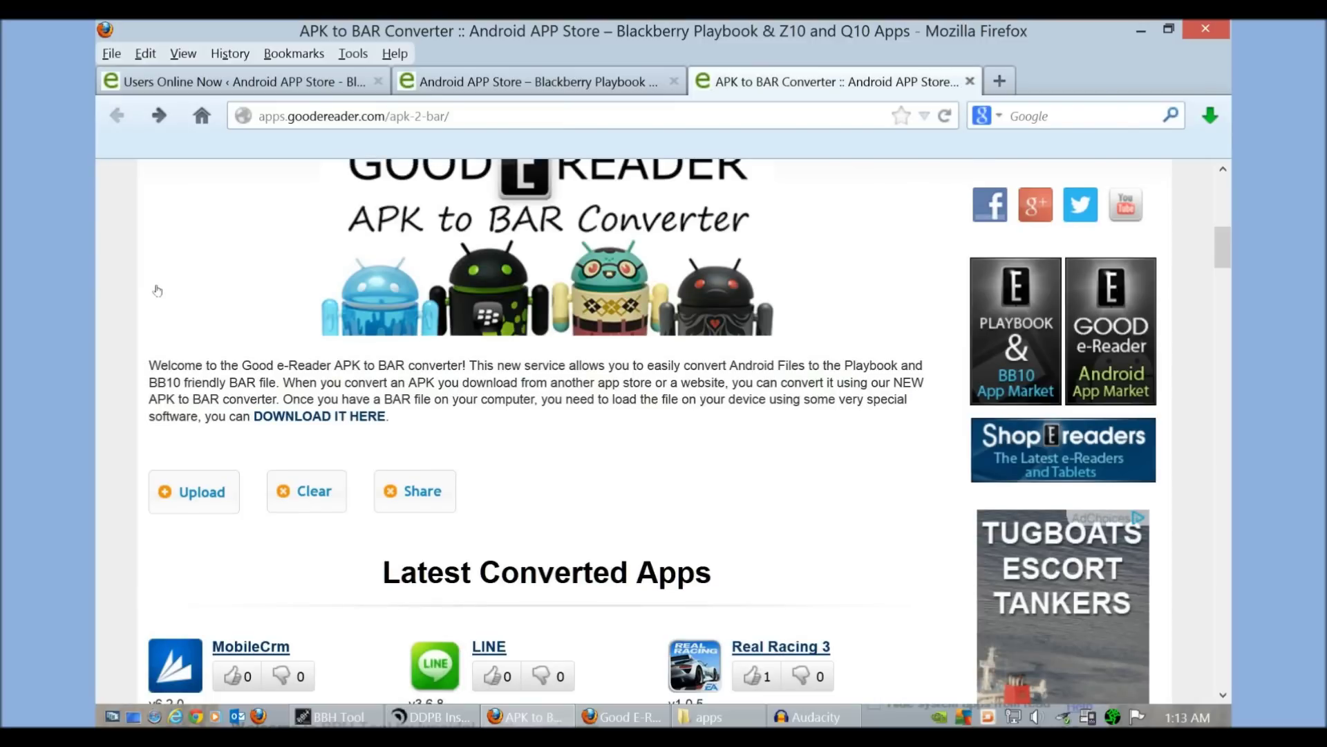
click(194, 491)
scroll(515, 215, down, 3)
scroll(453, 260, down, 8)
scroll(453, 260, down, 5)
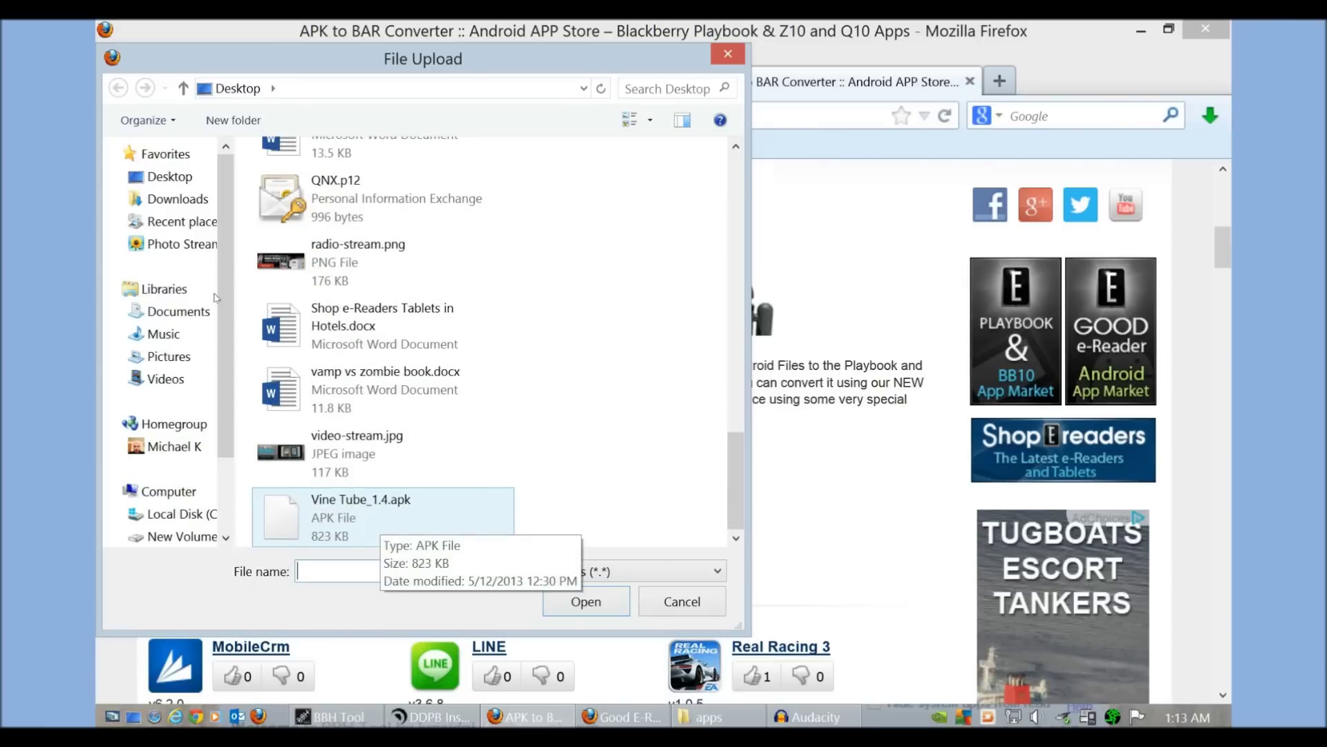
Step: Upload Vine Tube_1.4.apk and save the converted com.appsinthe.apps_v1.4.7.bar file
double_click(345, 508)
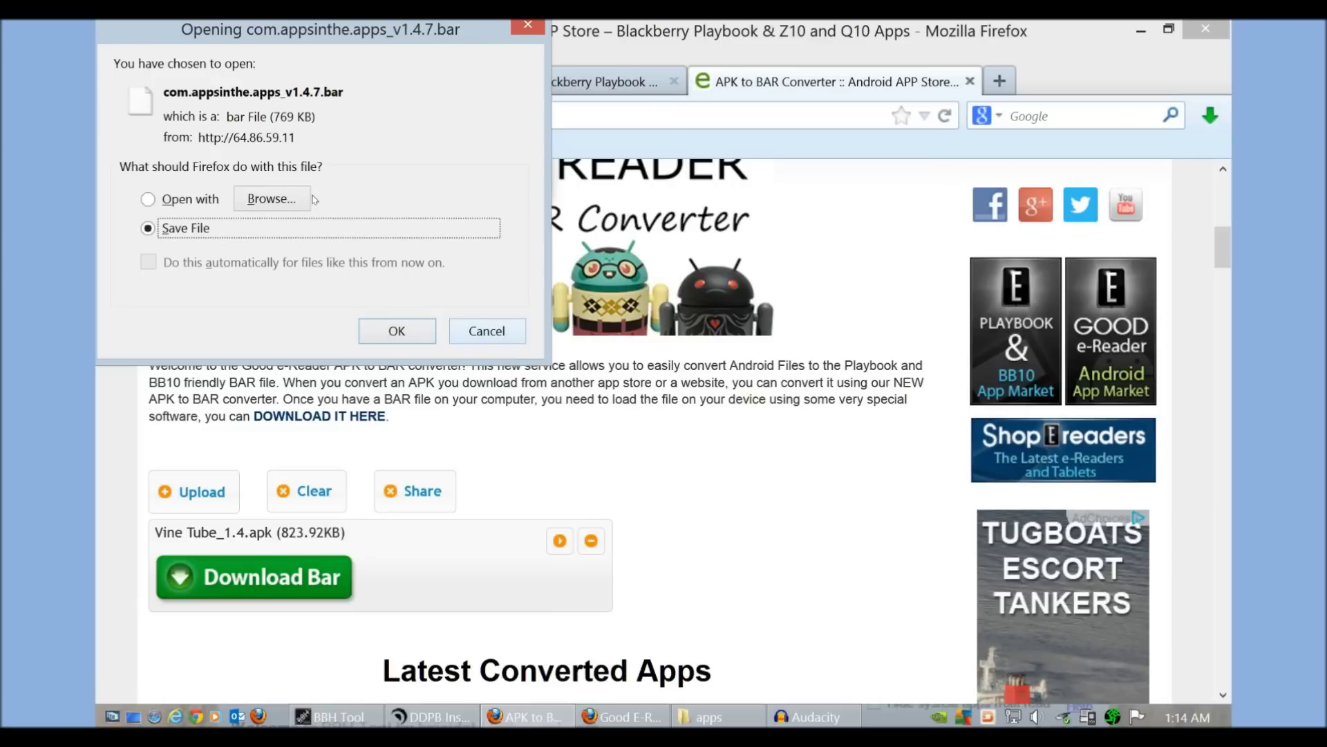
click(397, 331)
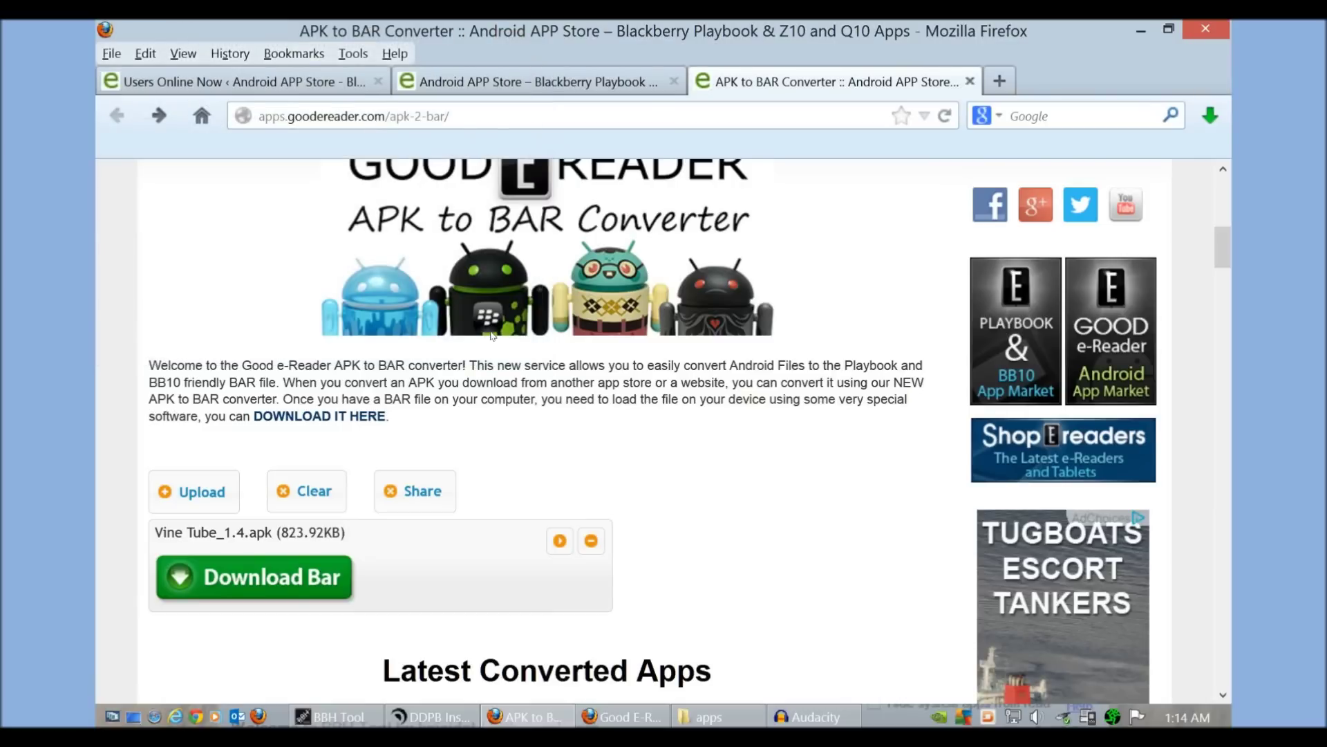
scroll(493, 336, down, 5)
scroll(493, 336, down, 3)
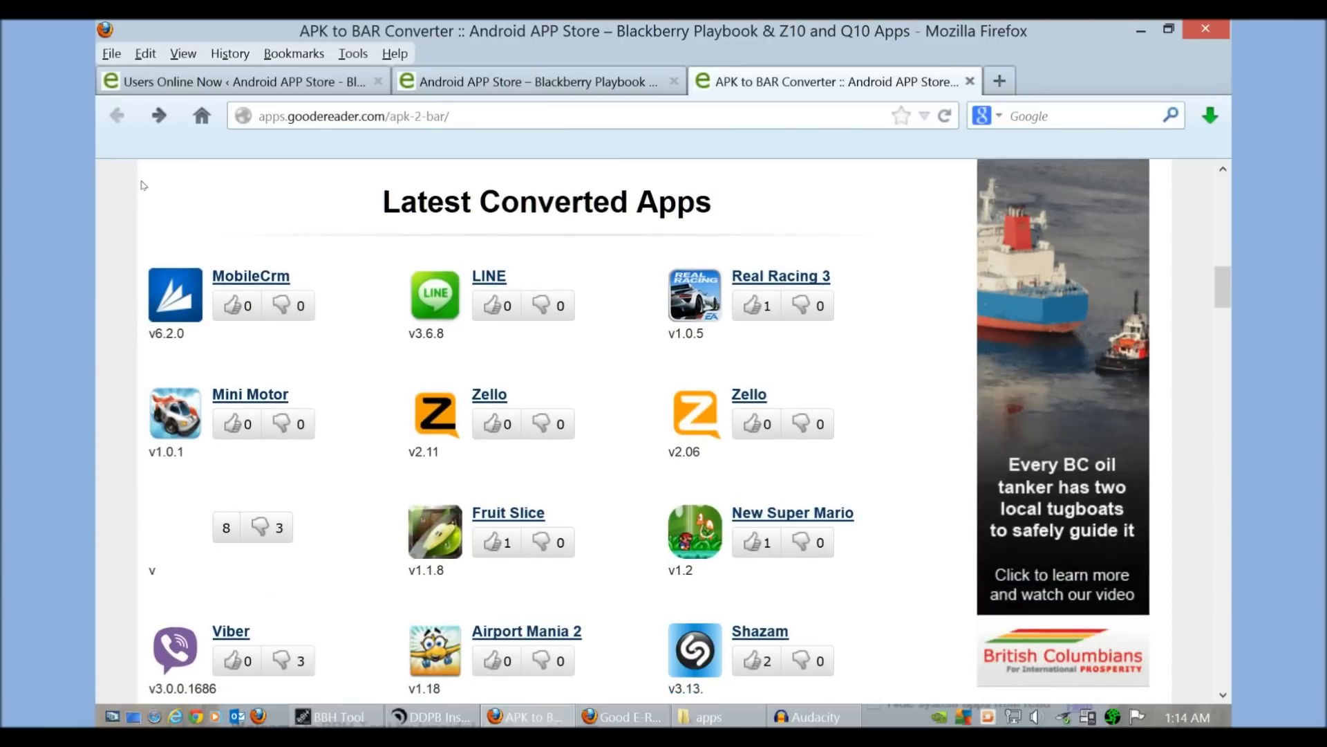
scroll(473, 209, down, 3)
scroll(474, 209, down, 6)
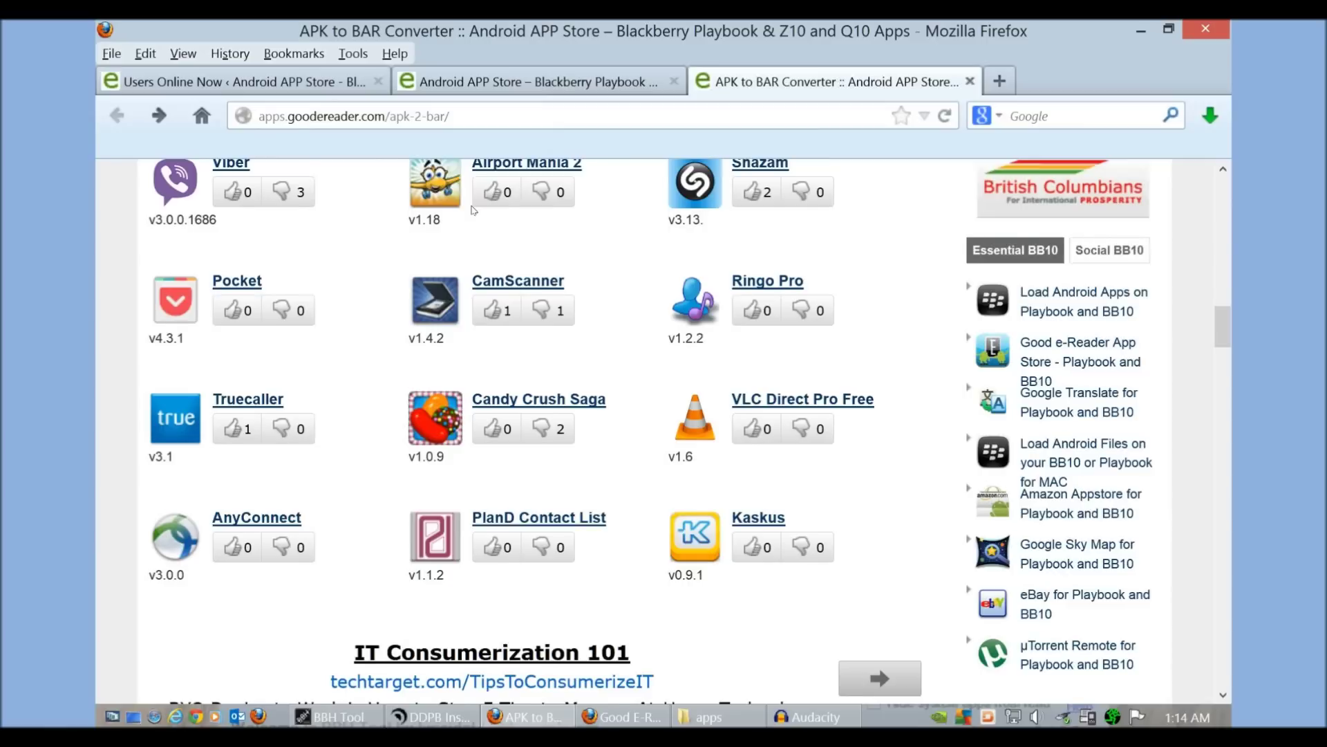
scroll(288, 282, up, 2)
scroll(306, 275, up, 6)
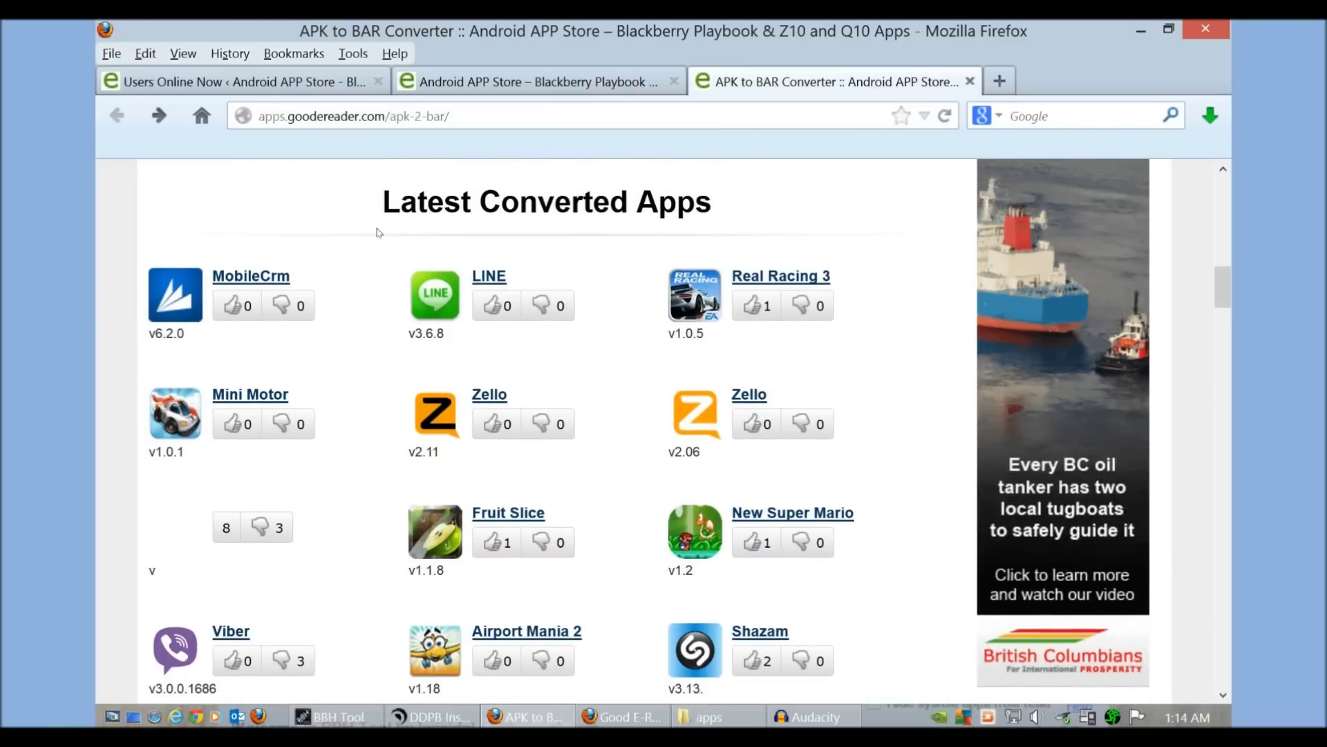
scroll(379, 232, up, 8)
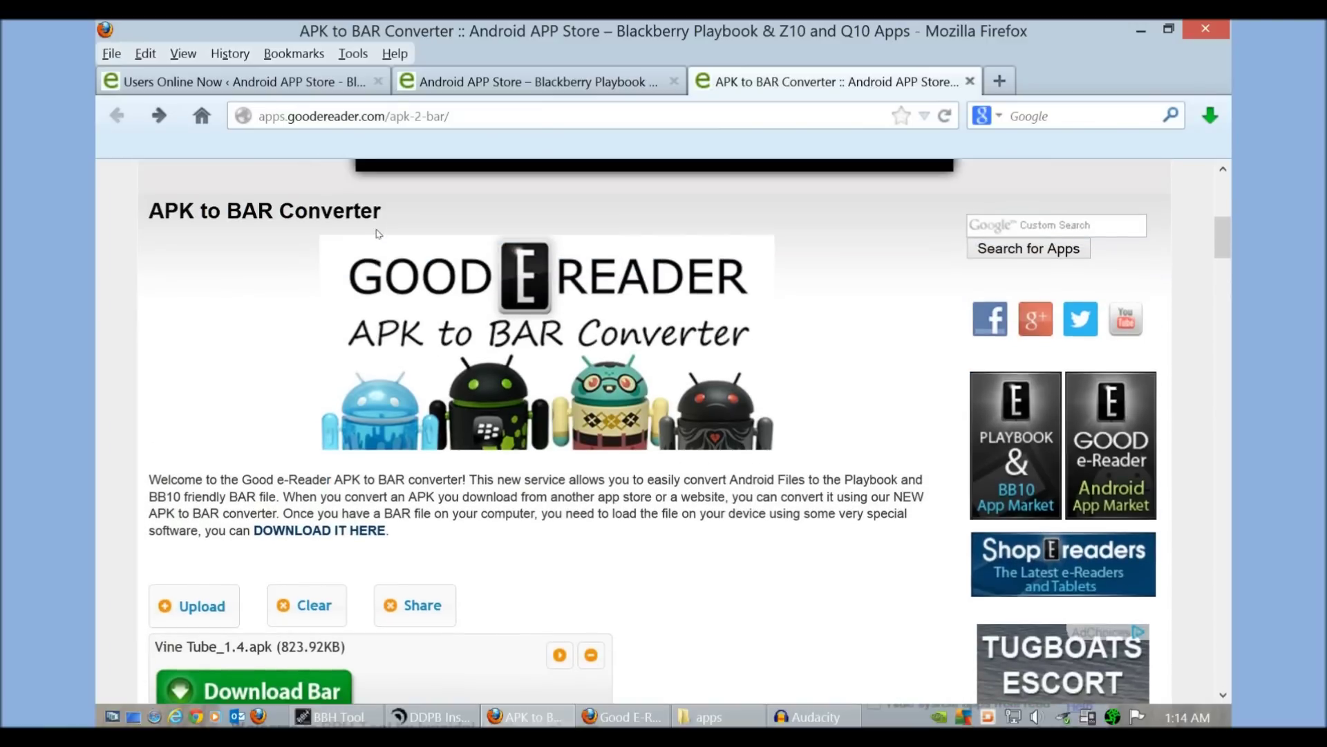
scroll(377, 233, up, 5)
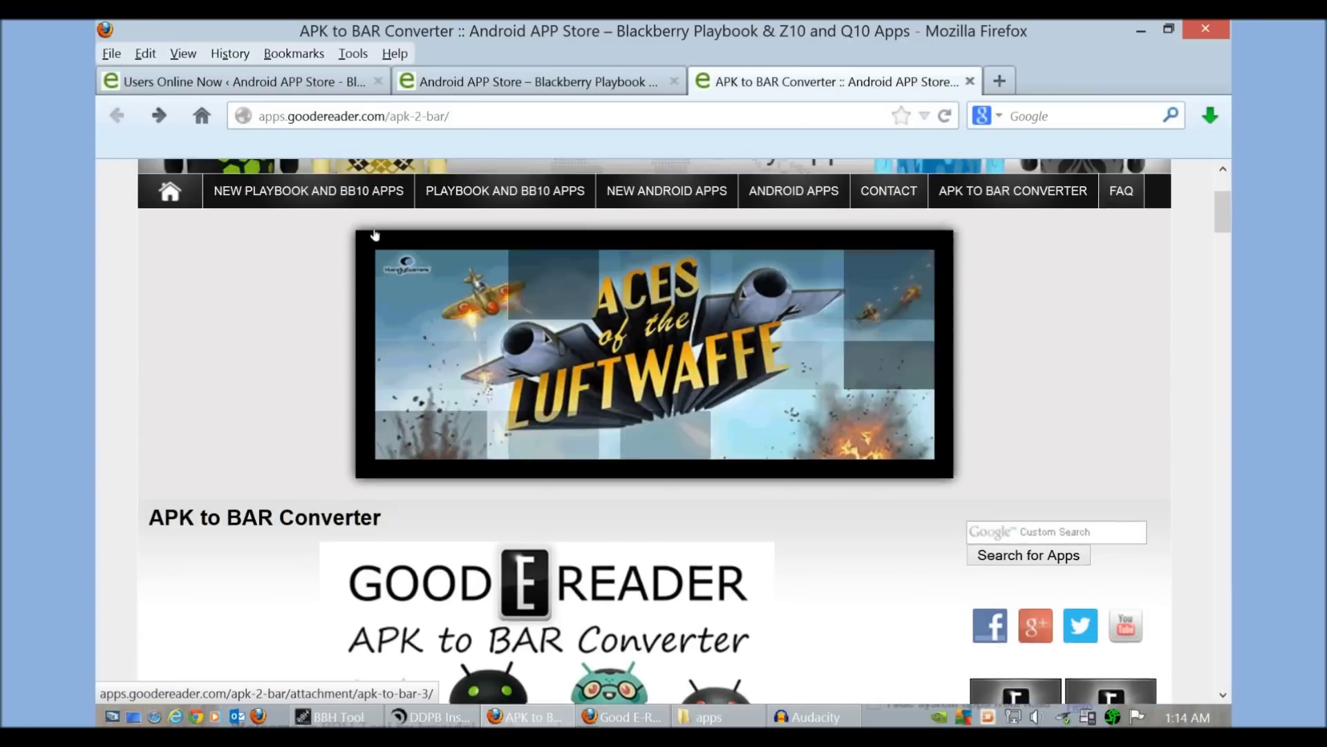
scroll(375, 235, up, 3)
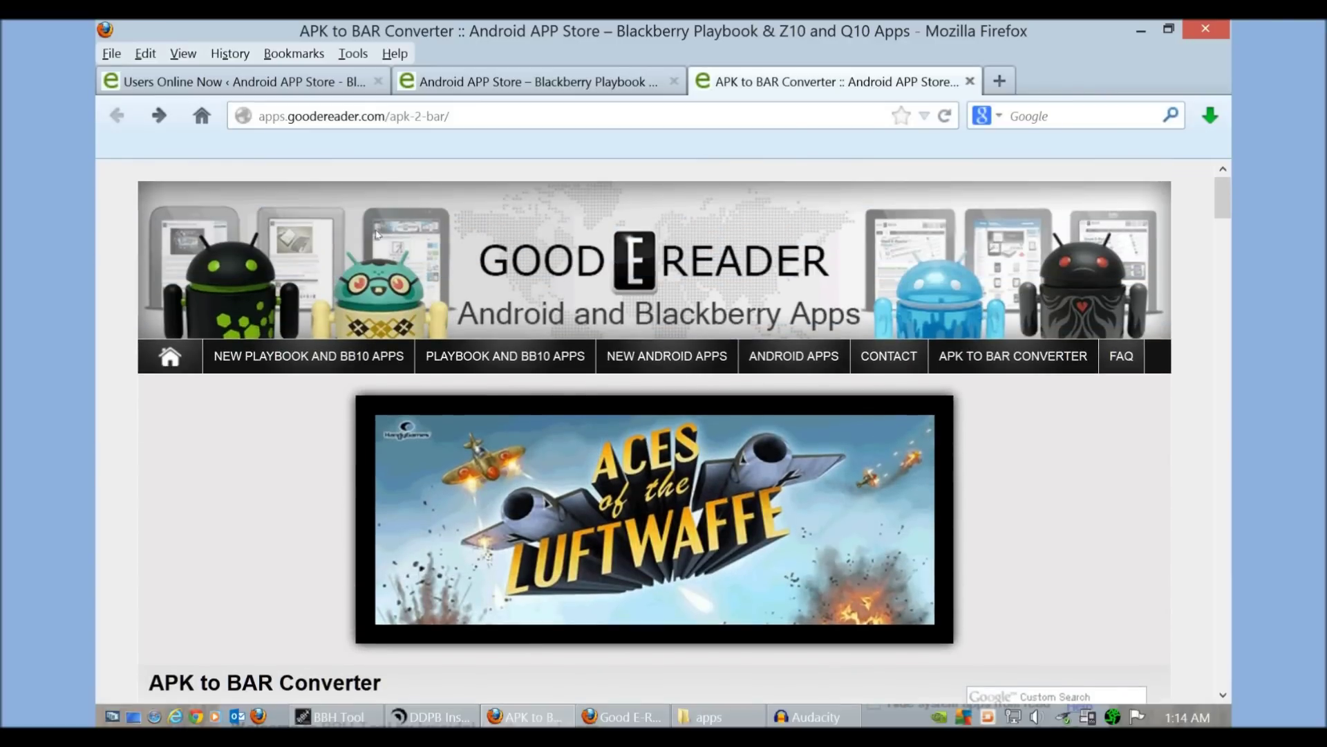
scroll(377, 235, down, 12)
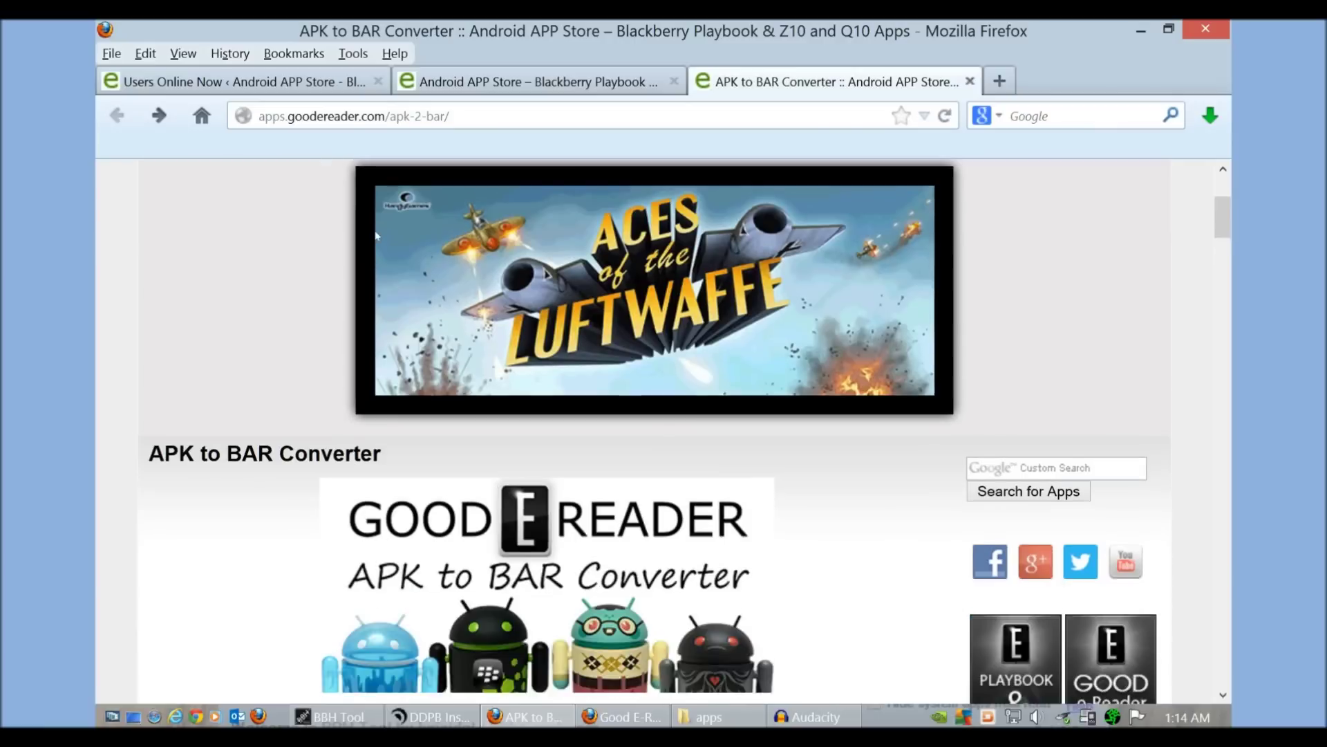
scroll(335, 269, down, 5)
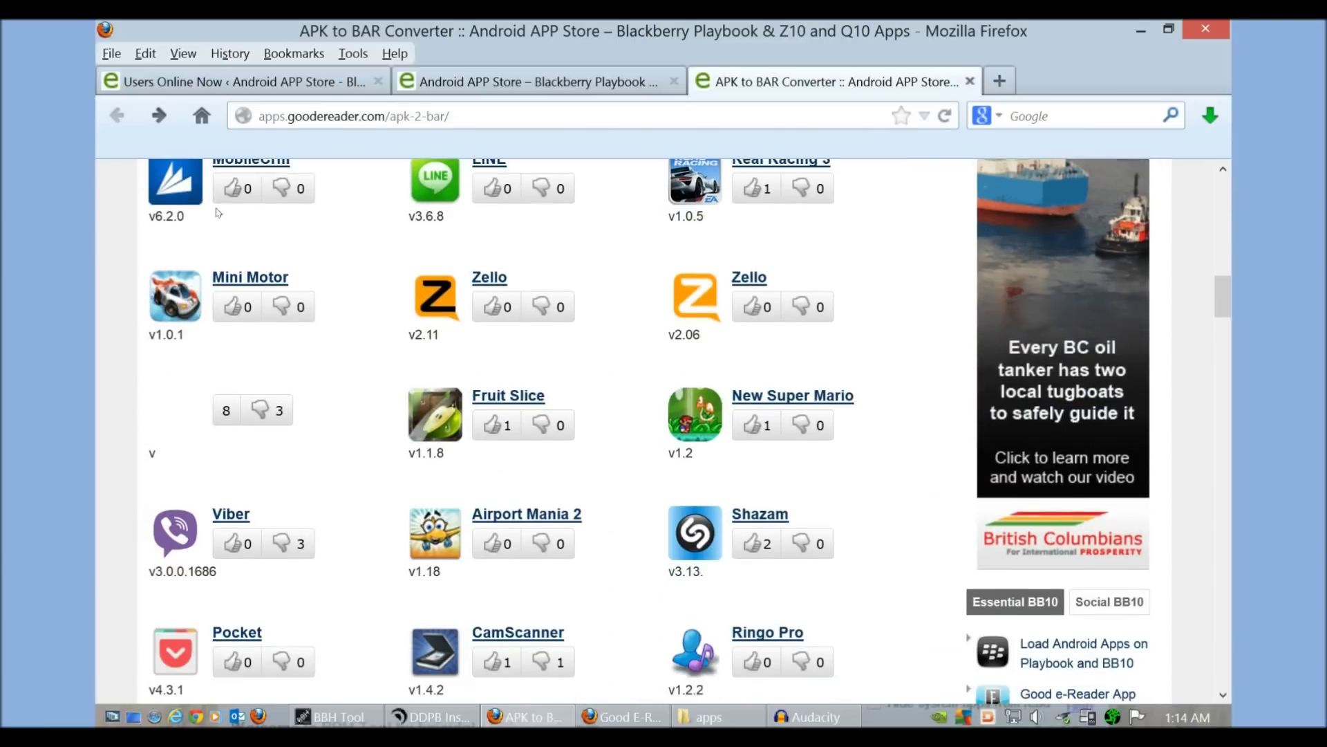
scroll(518, 289, down, 2)
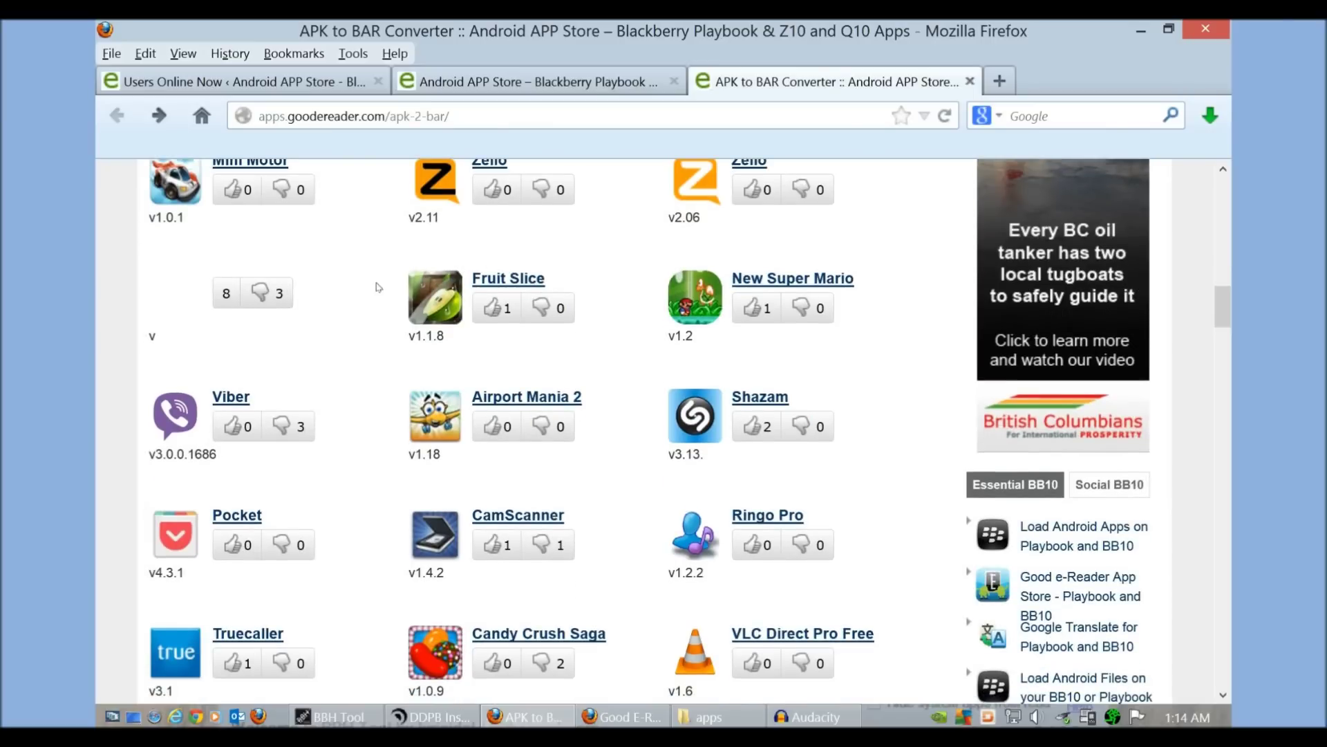
scroll(280, 299, down, 2)
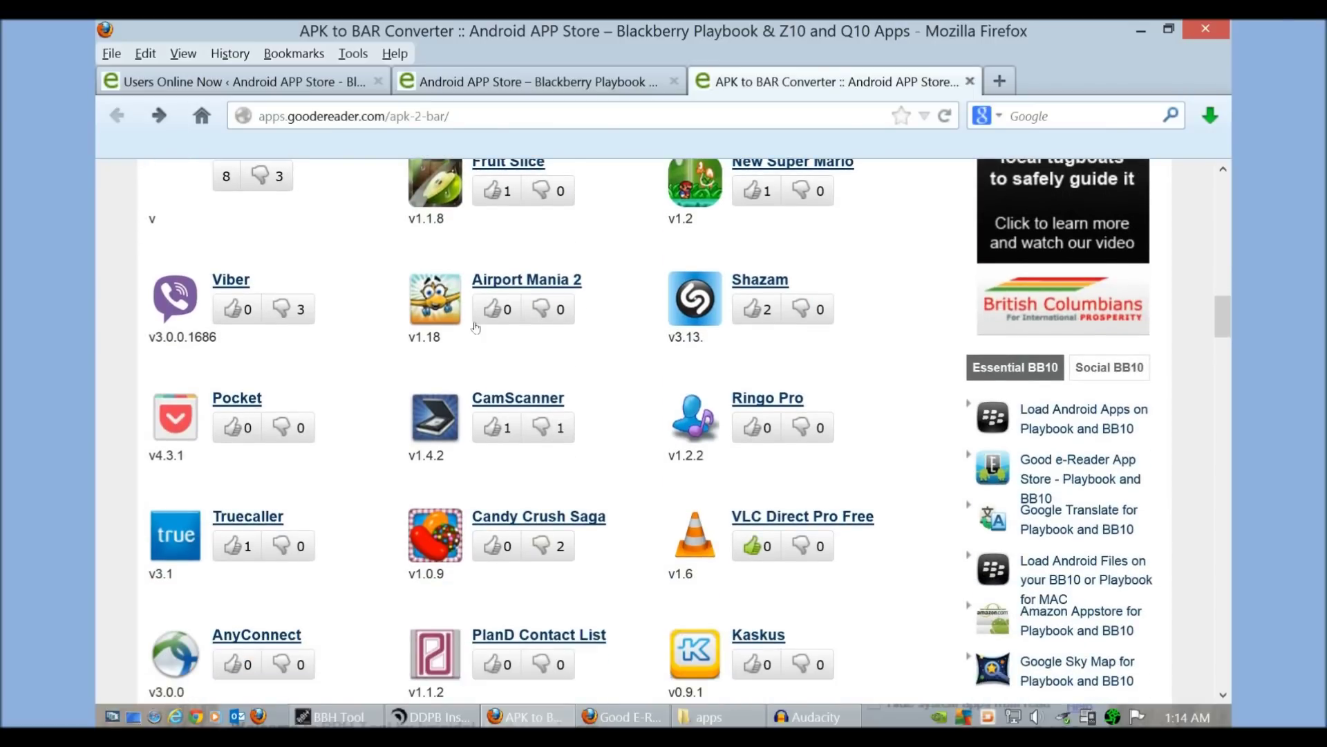
scroll(355, 326, down, 2)
scroll(310, 323, up, 6)
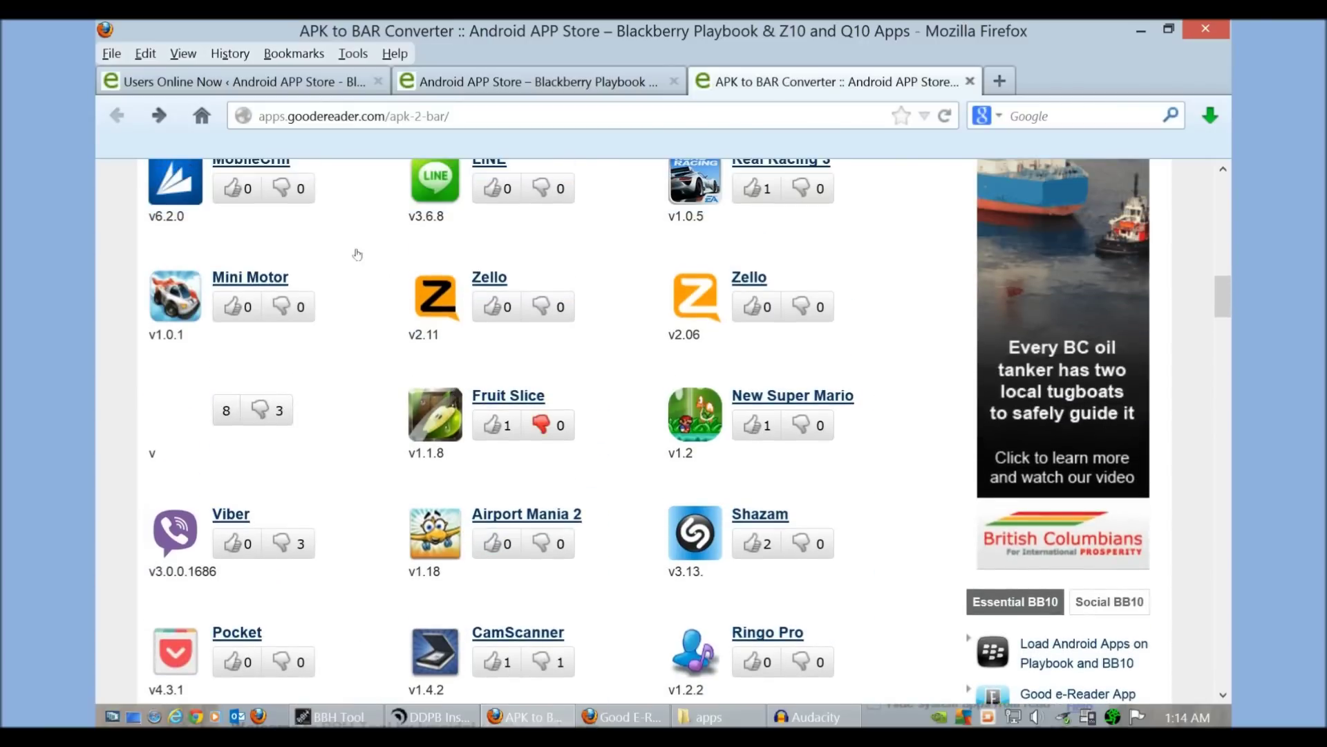
scroll(304, 282, up, 6)
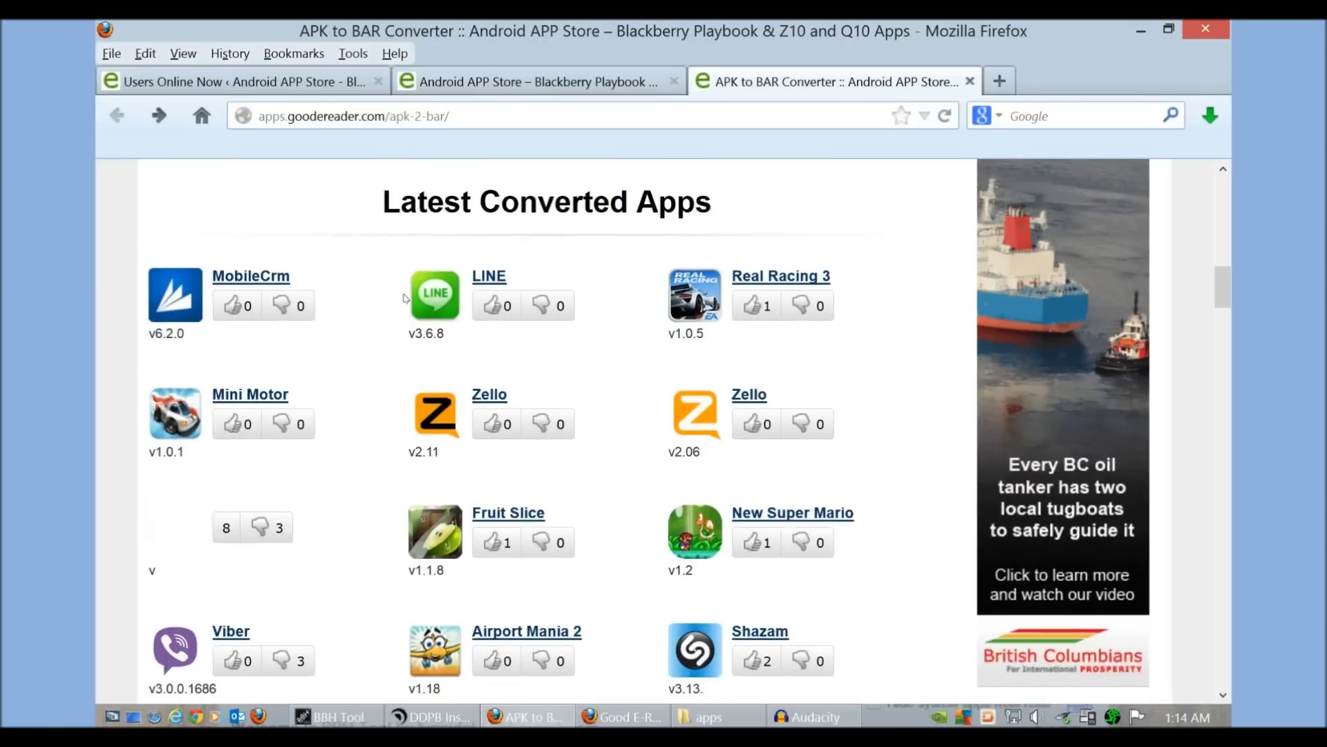
scroll(406, 298, up, 5)
scroll(406, 298, down, 3)
scroll(406, 298, down, 1)
scroll(406, 298, up, 1)
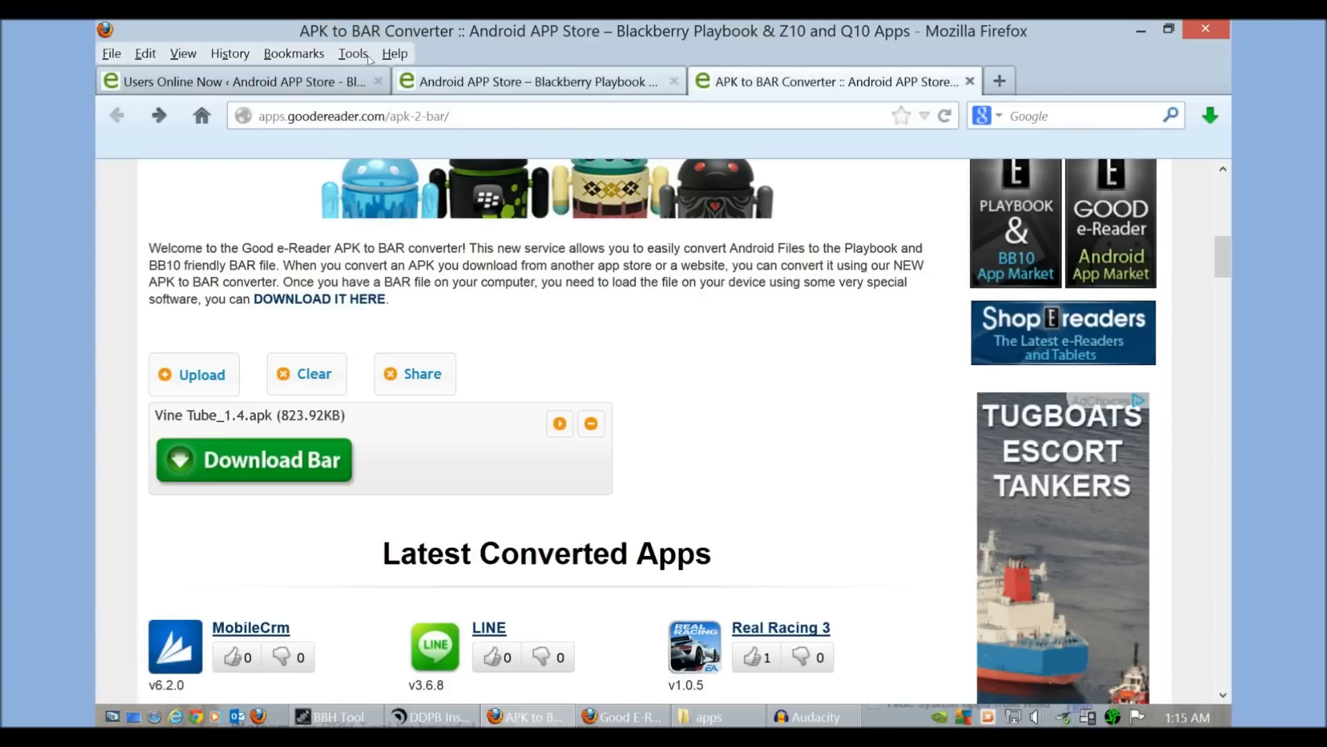
click(443, 81)
scroll(169, 291, down, 7)
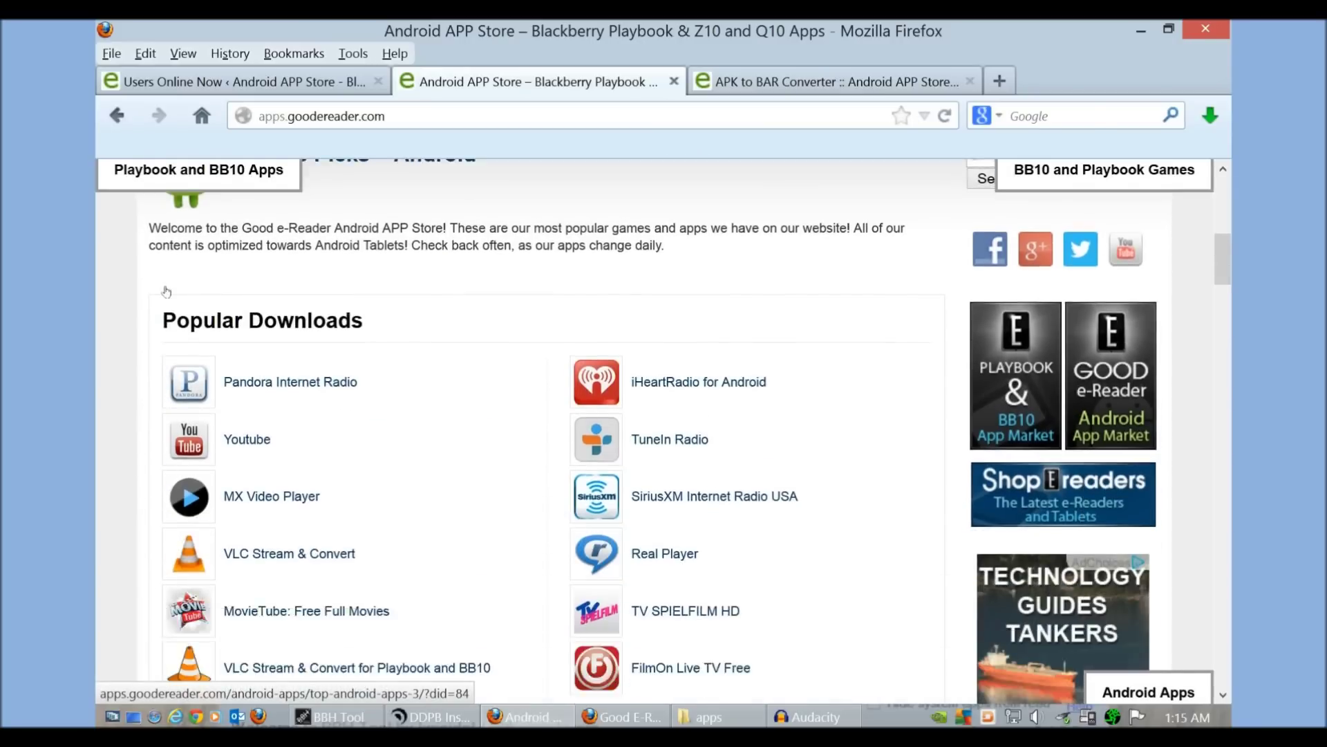
scroll(166, 290, down, 7)
scroll(166, 290, up, 3)
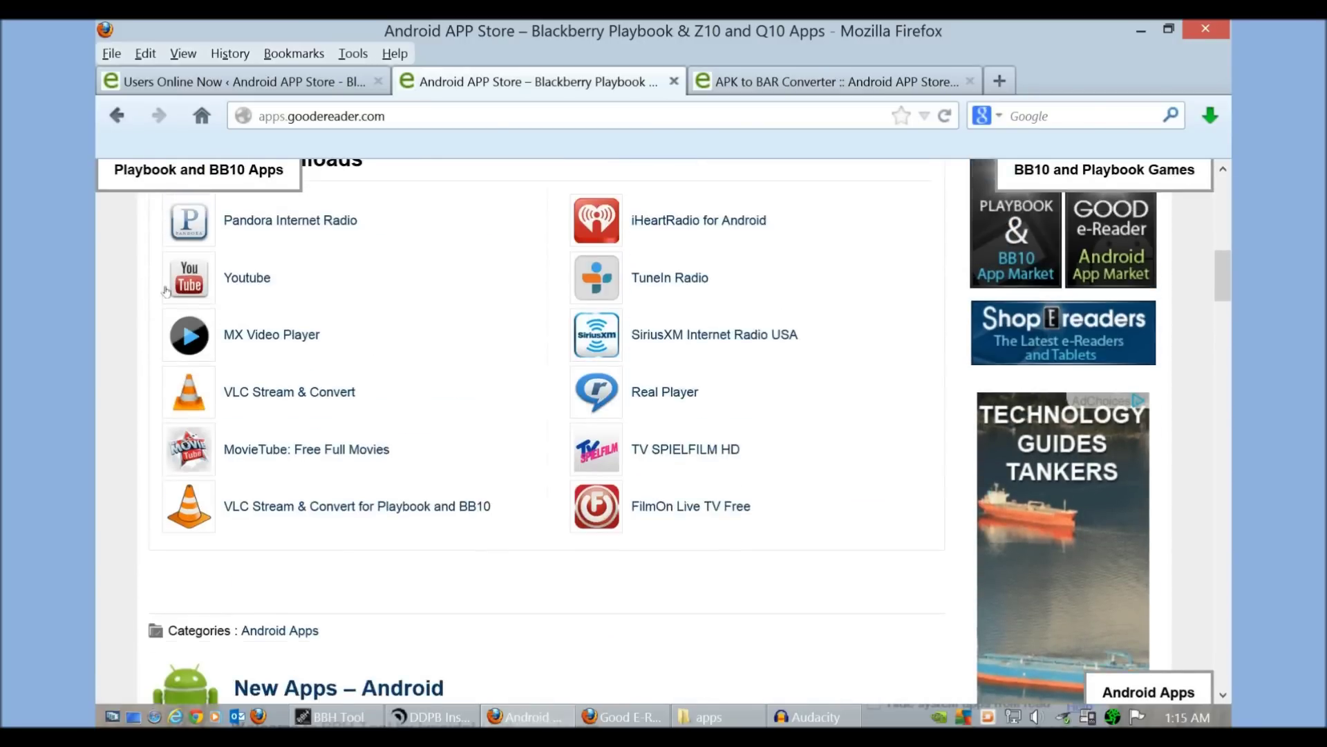
scroll(166, 291, up, 2)
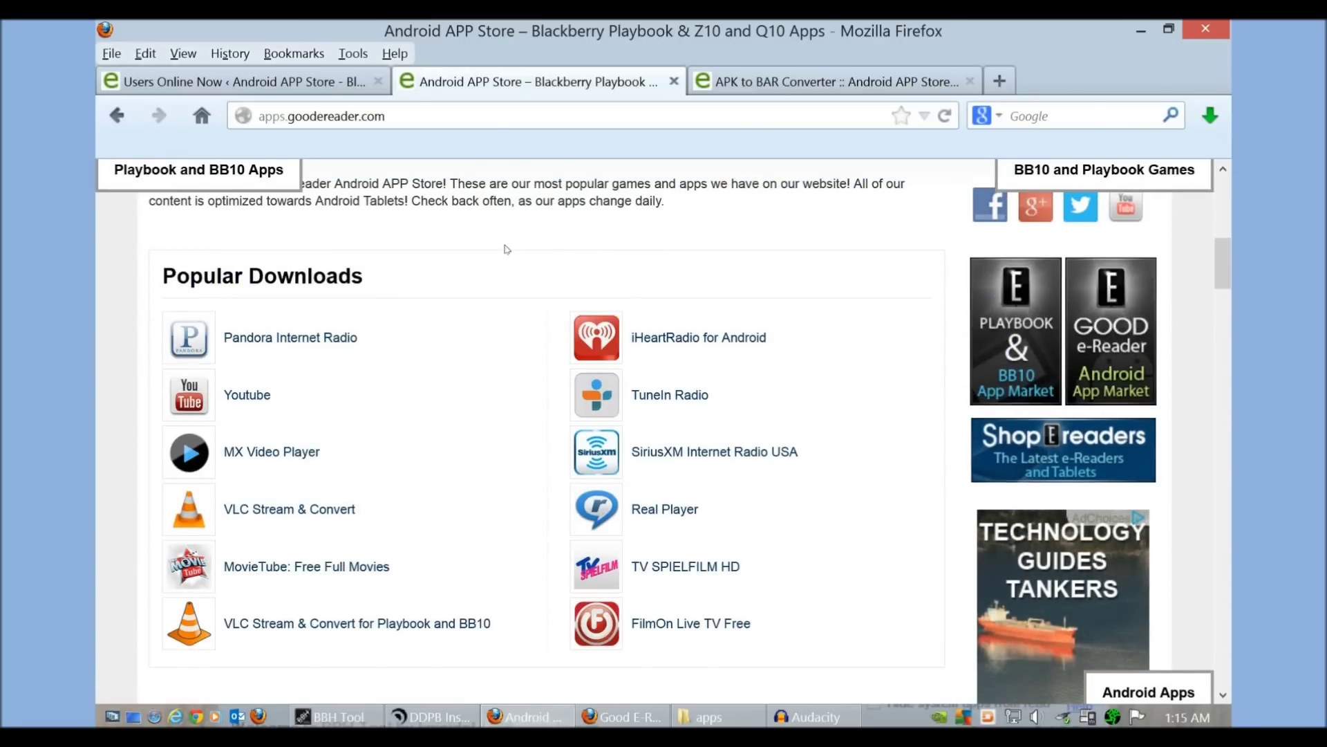
scroll(489, 262, down, 4)
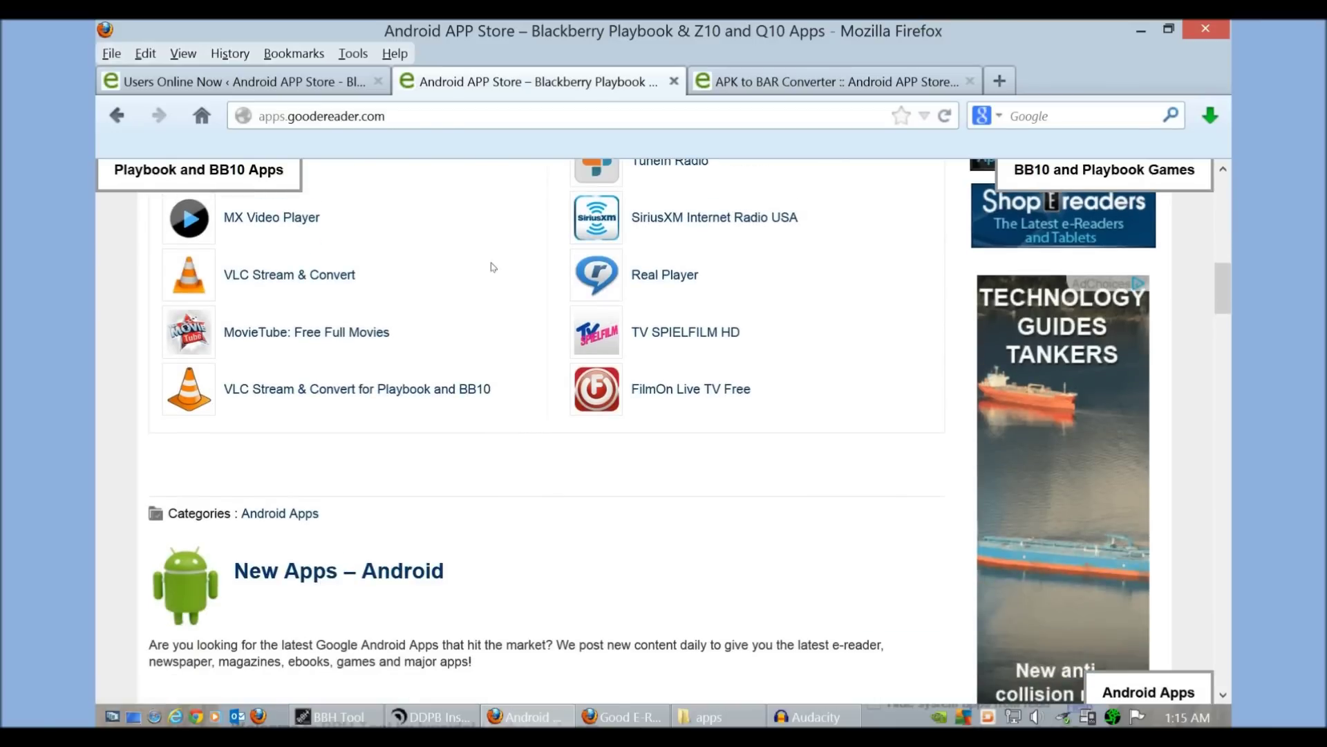
scroll(491, 267, down, 20)
scroll(320, 369, down, 15)
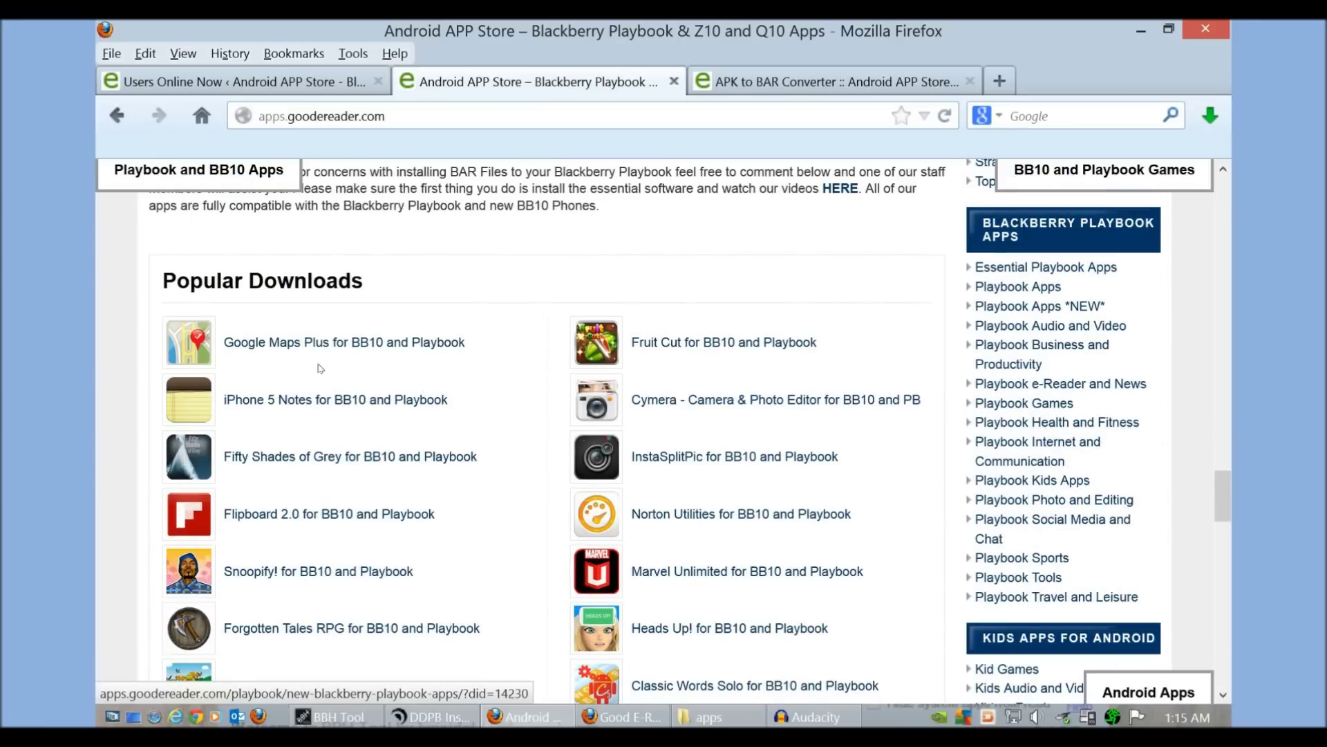
scroll(512, 282, down, 2)
scroll(416, 327, down, 2)
scroll(415, 327, up, 4)
scroll(430, 286, up, 12)
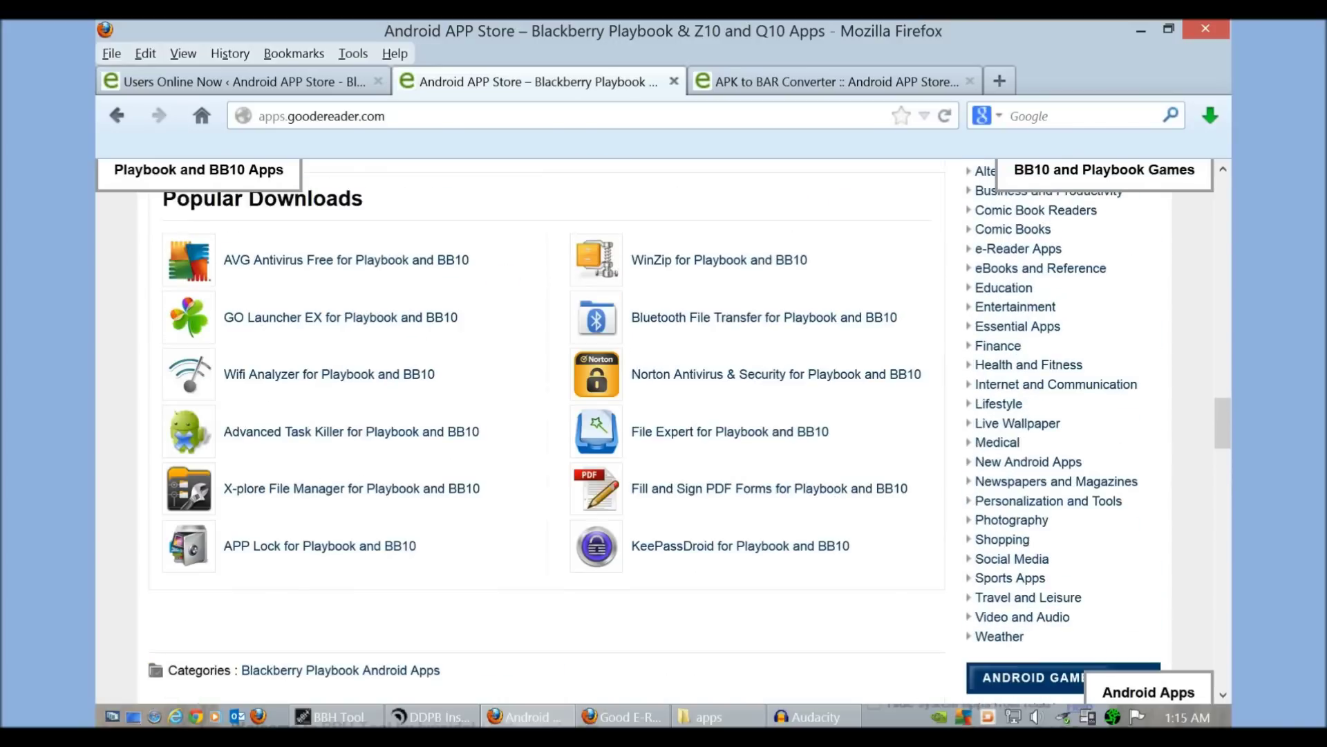
scroll(428, 286, up, 18)
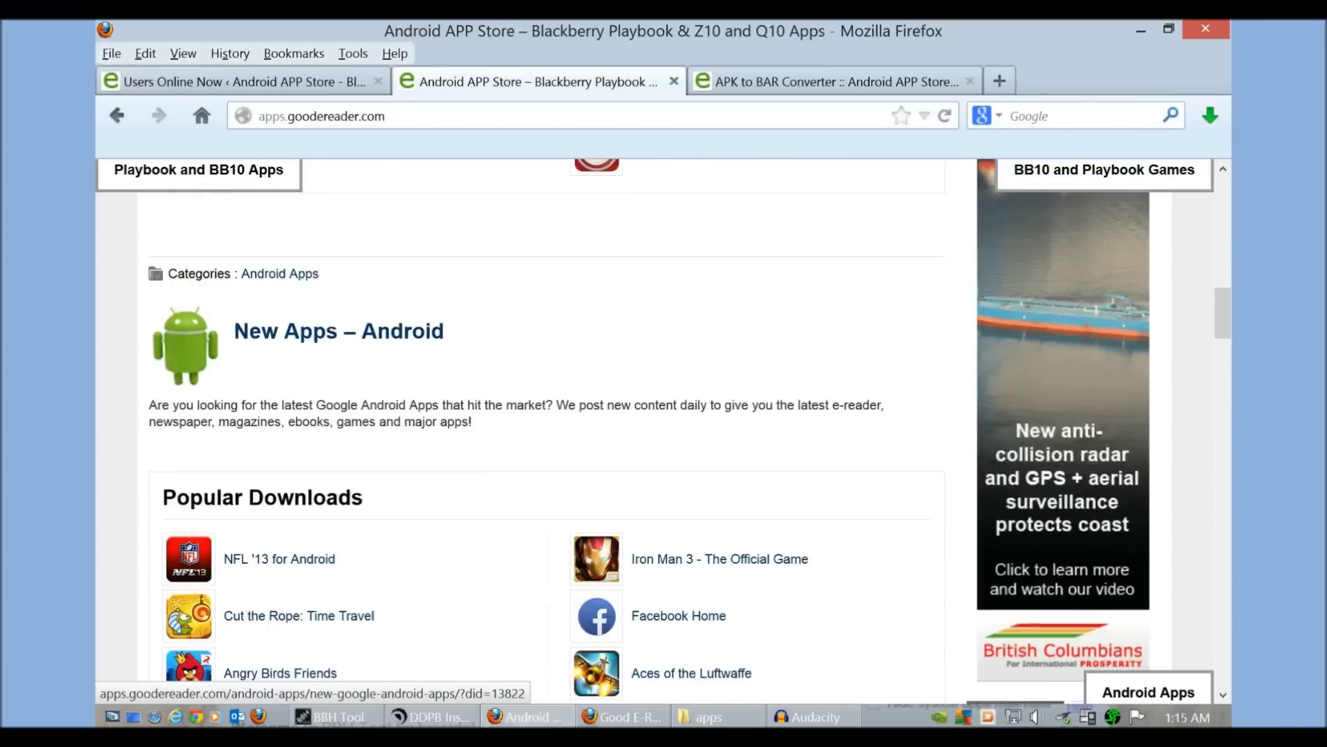
scroll(428, 287, up, 16)
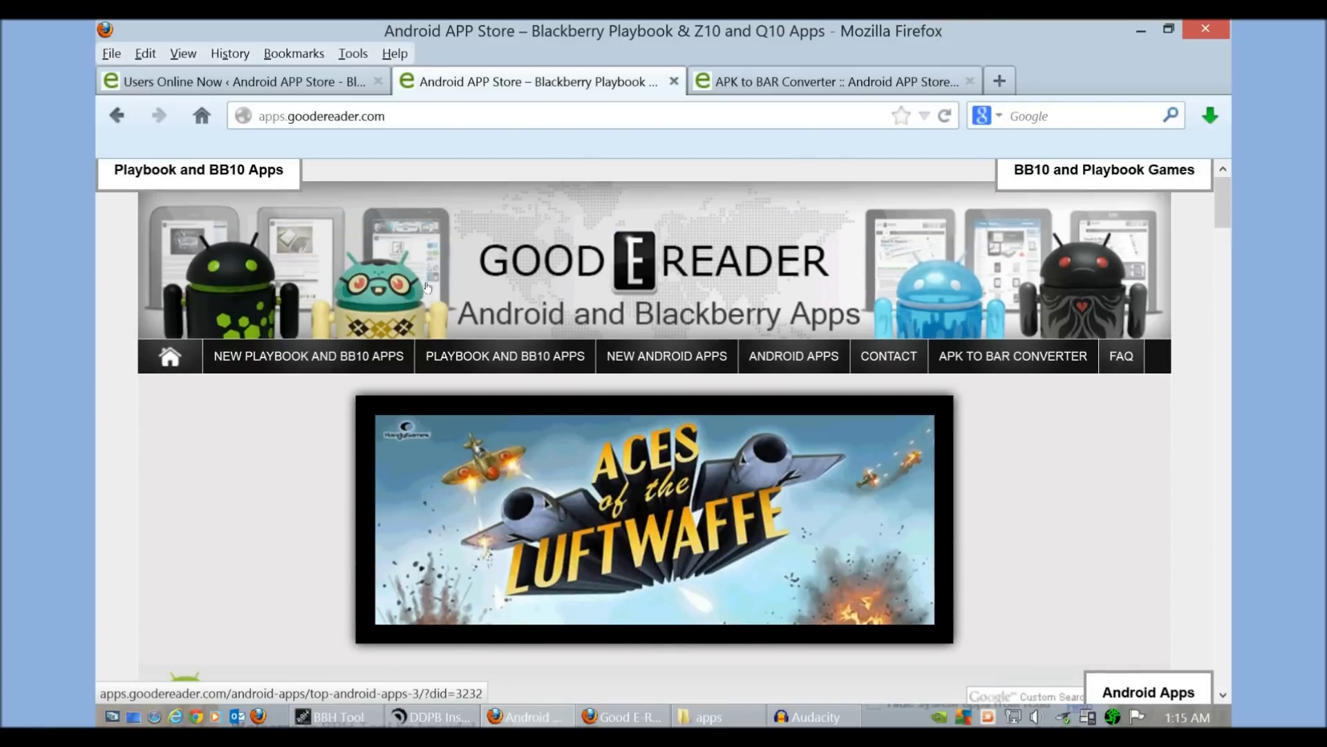
scroll(149, 328, down, 1)
scroll(148, 322, up, 1)
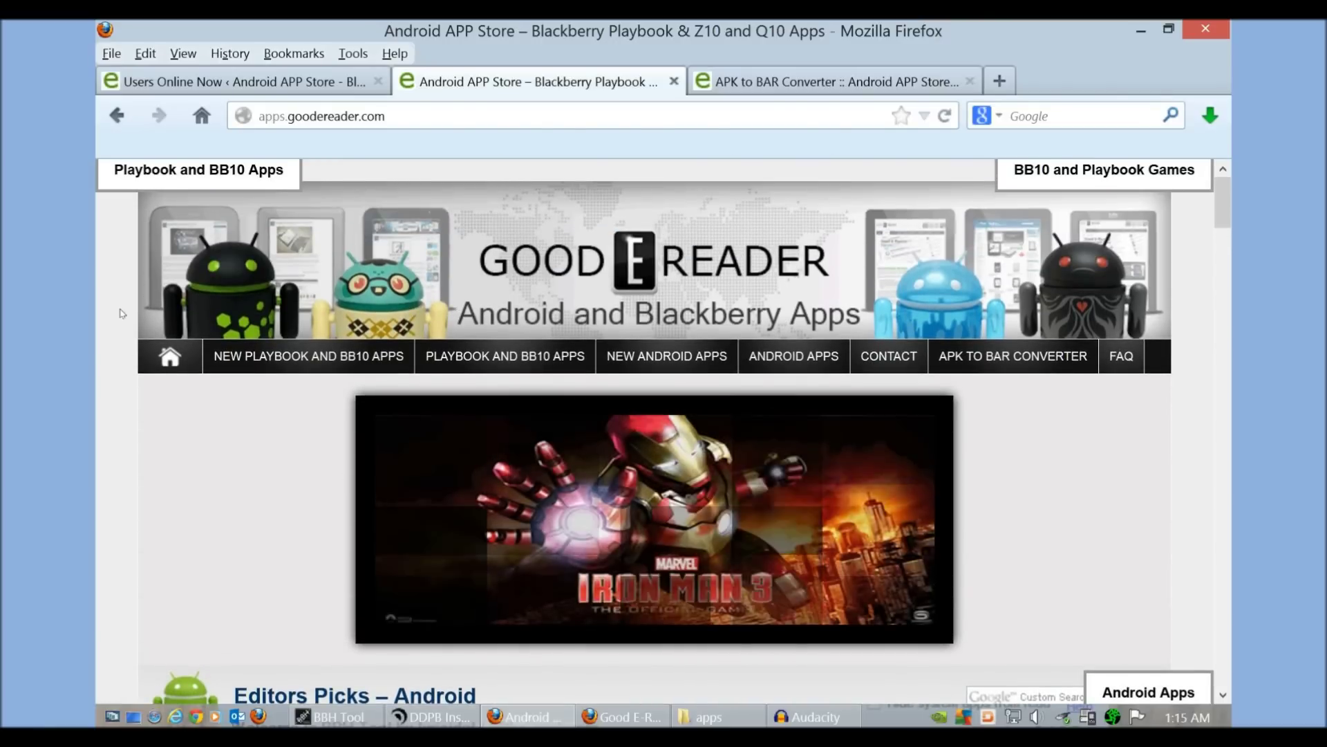
key(ctrl+Tab)
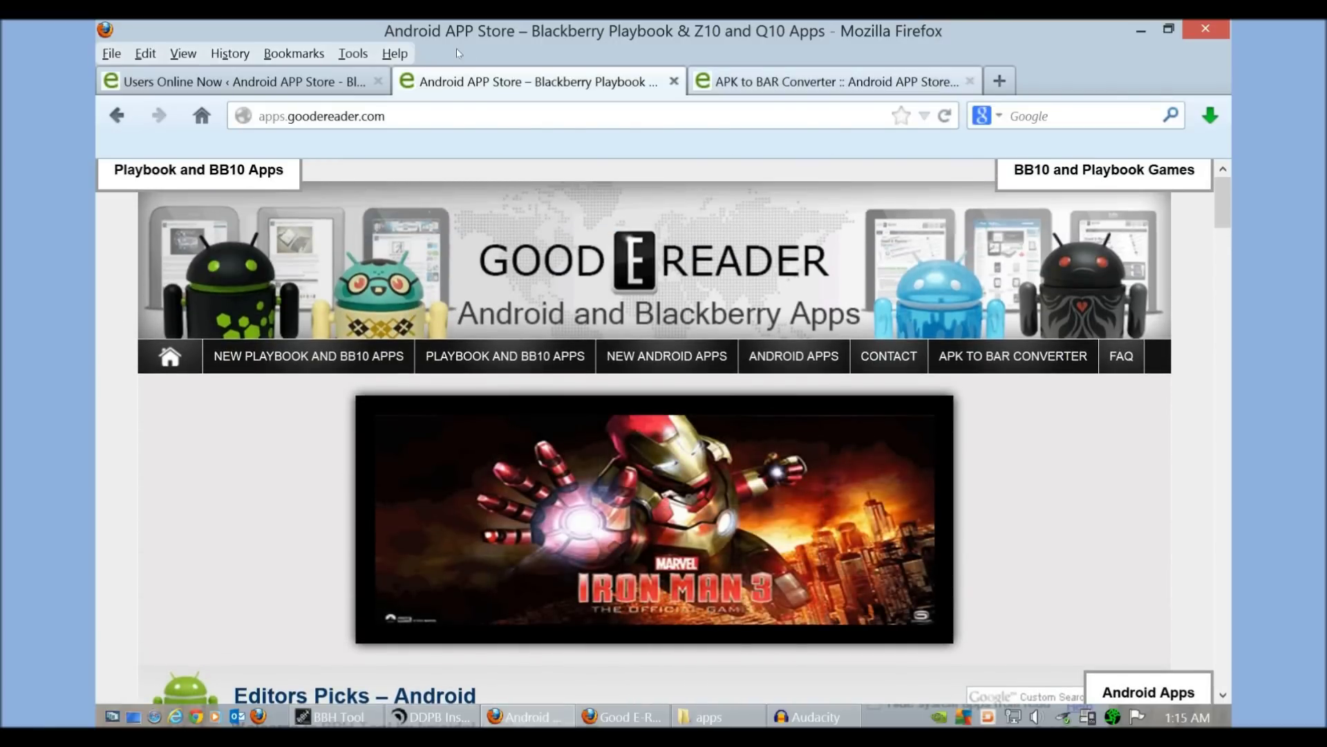
scroll(179, 237, up, 5)
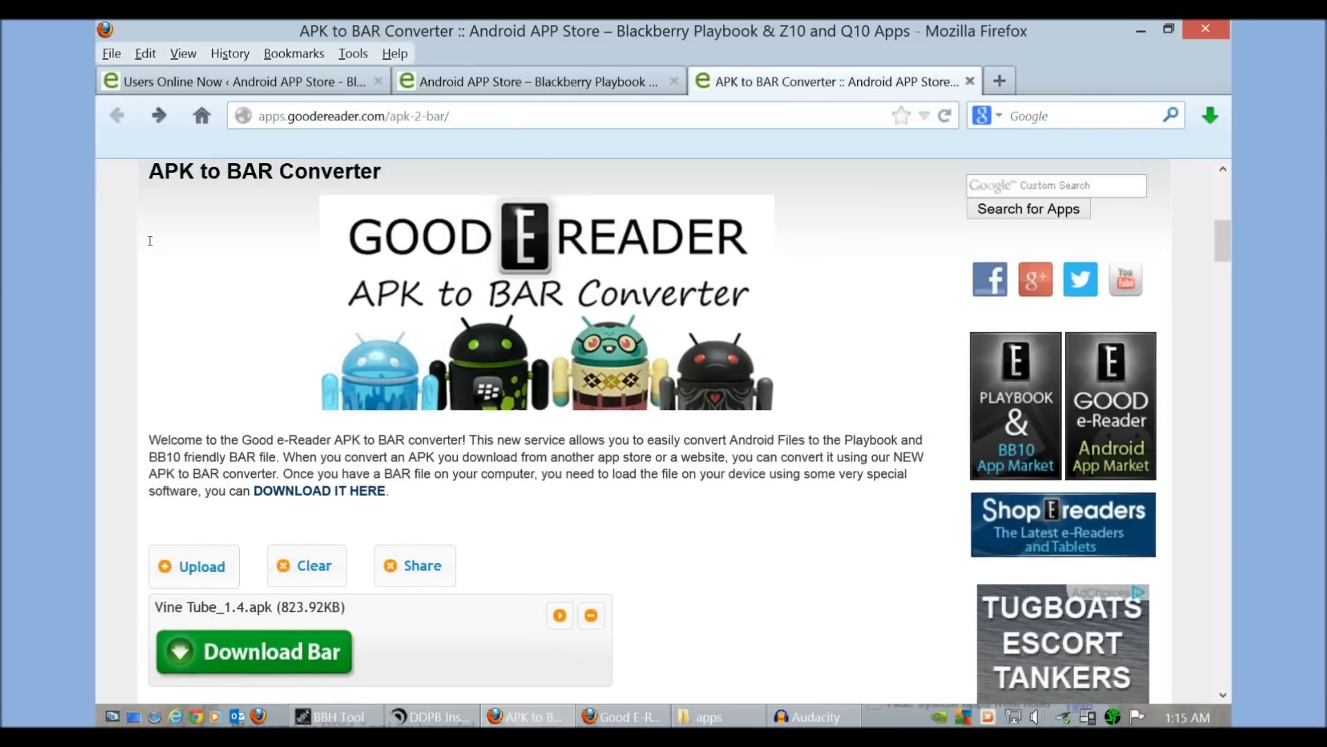
scroll(406, 328, up, 3)
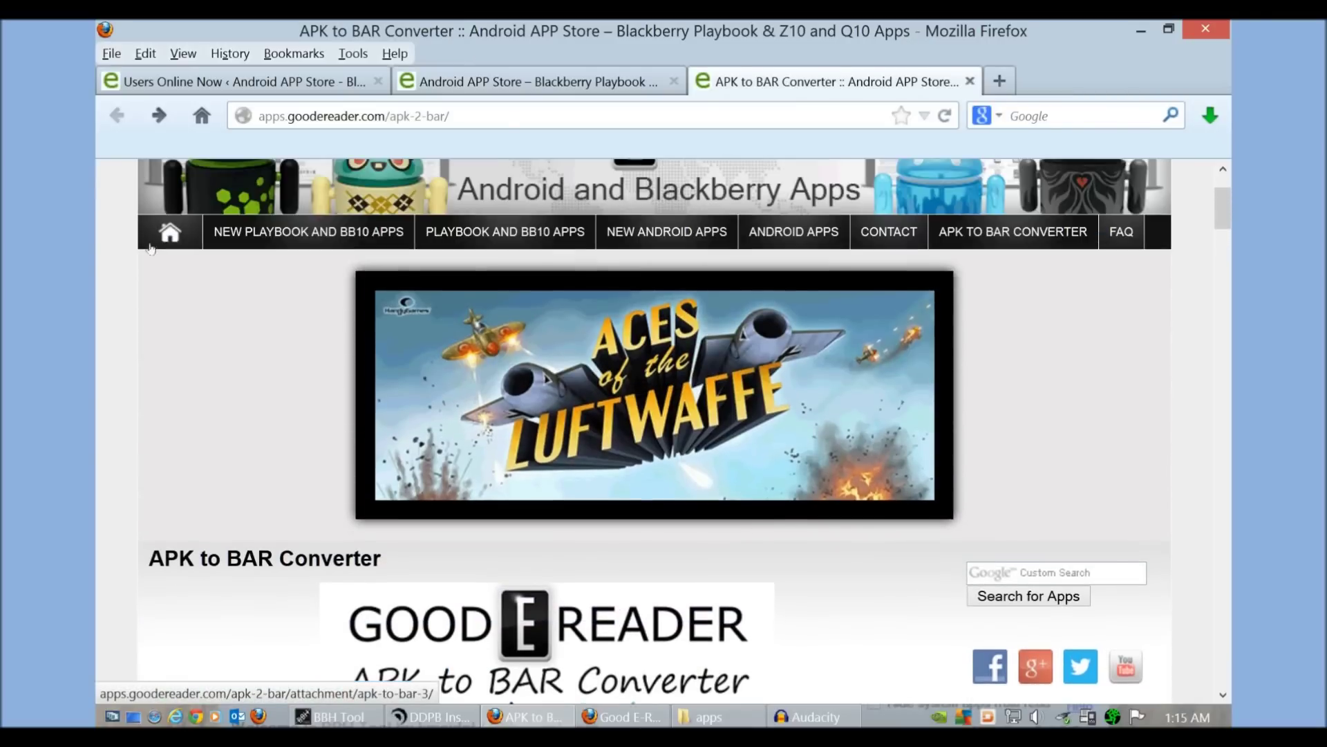